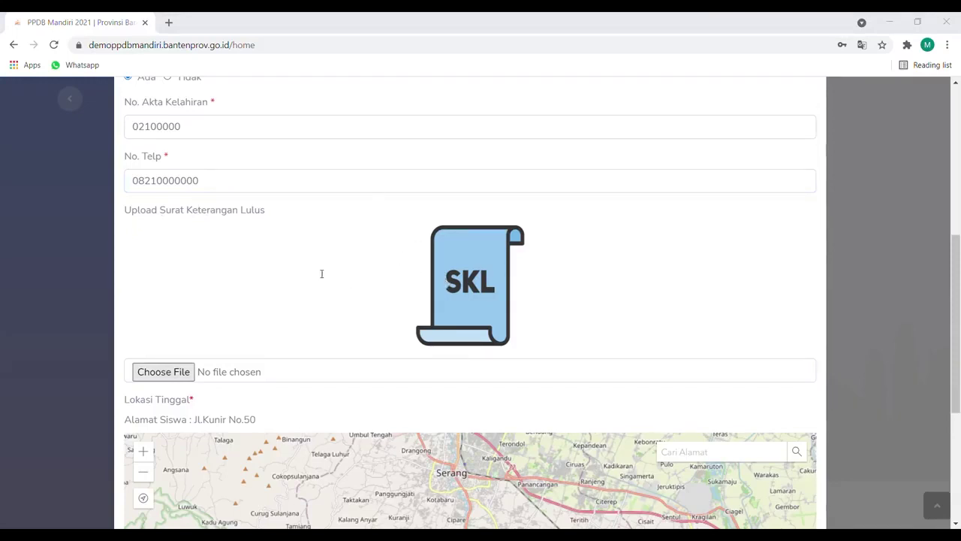
Upload infografis_ppdb_sma-02.png as the Surat Keterangan Lulus and dismiss the upload notice.
{"action": "key", "text": "Return"}
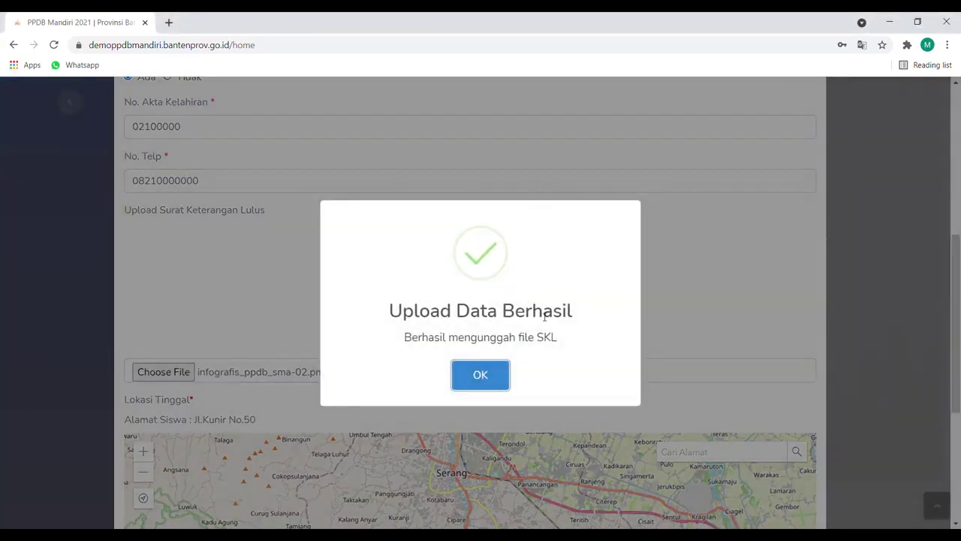
{"action": "left_click", "coordinate": [498, 382]}
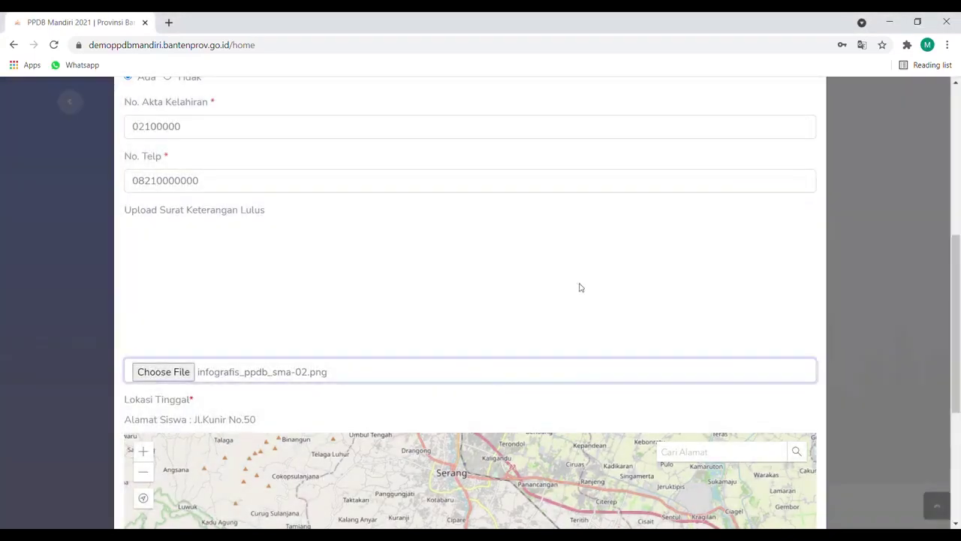
Place the student's home marker on the Lokasi Tinggal map in the Lebak Bulus area, south of Fatmawati.
{"action": "scroll", "coordinate": [598, 270], "scroll_direction": "down", "scroll_amount": 5}
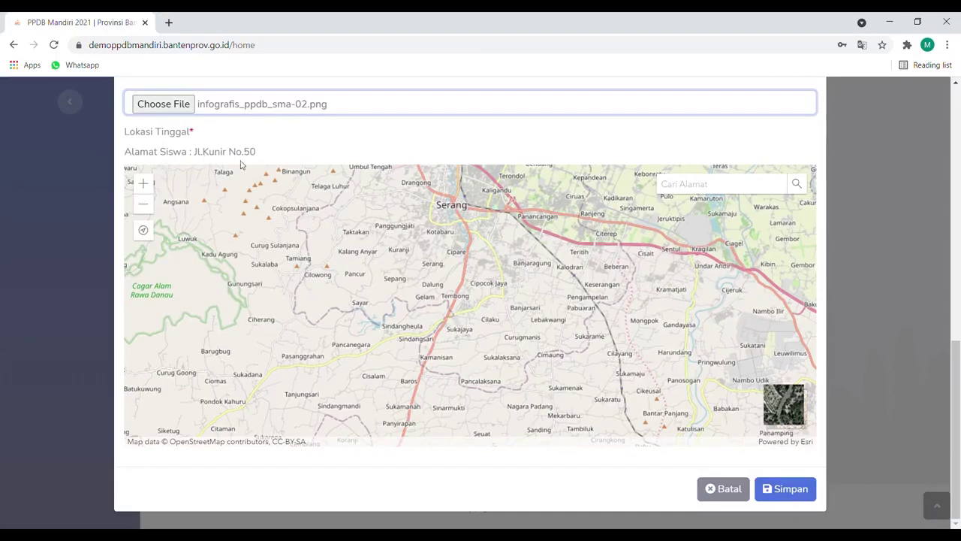
{"action": "left_click_drag", "start_coordinate": [735, 288], "coordinate": [79, 372]}
{"action": "left_click_drag", "start_coordinate": [501, 252], "coordinate": [401, 381]}
{"action": "left_click_drag", "start_coordinate": [477, 274], "coordinate": [455, 344]}
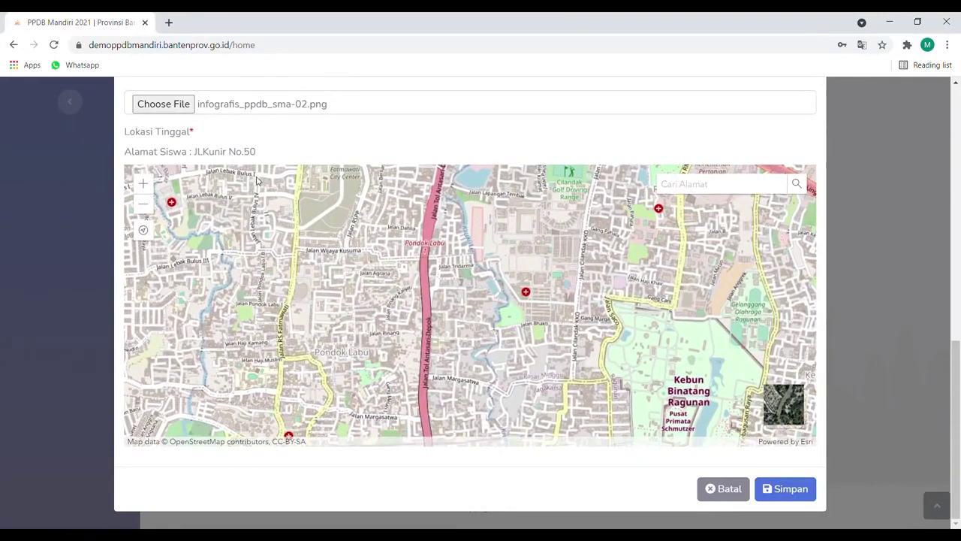
{"action": "left_click", "coordinate": [257, 178]}
{"action": "left_click_drag", "start_coordinate": [313, 223], "coordinate": [339, 308]}
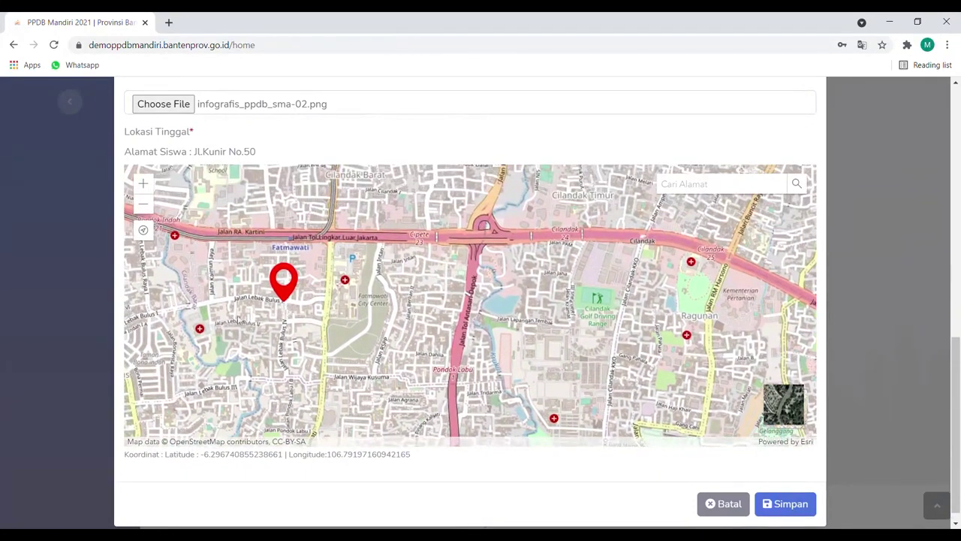
Check the grades, uploaded file and map marker, then submit the Form Persyaratan Utama for saving.
{"action": "left_click", "coordinate": [802, 513]}
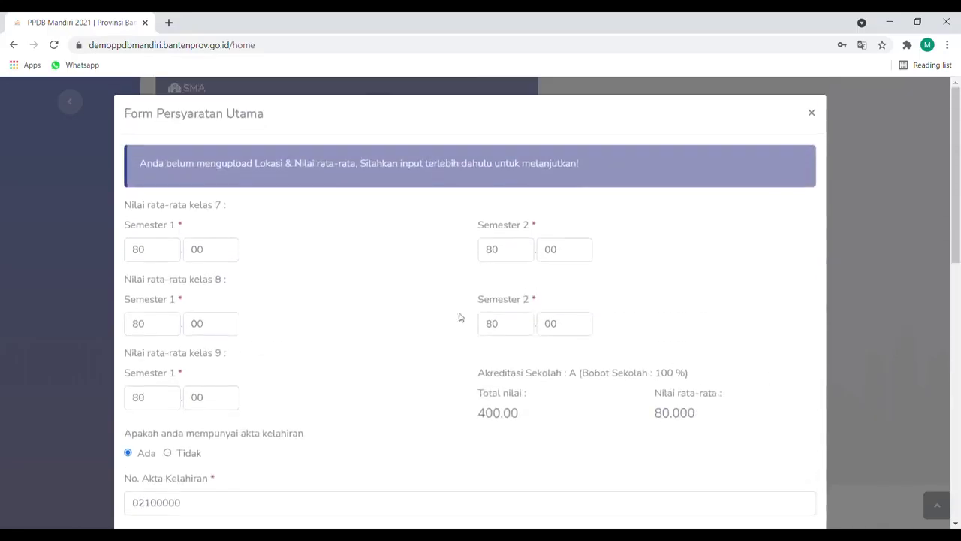
{"action": "scroll", "coordinate": [495, 390], "scroll_direction": "down", "scroll_amount": 1}
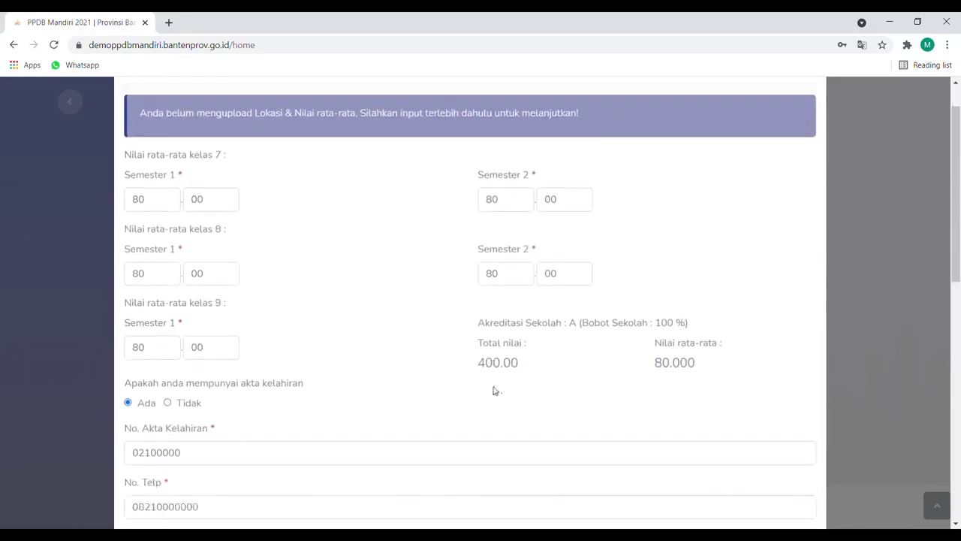
{"action": "scroll", "coordinate": [187, 386], "scroll_direction": "down", "scroll_amount": 7}
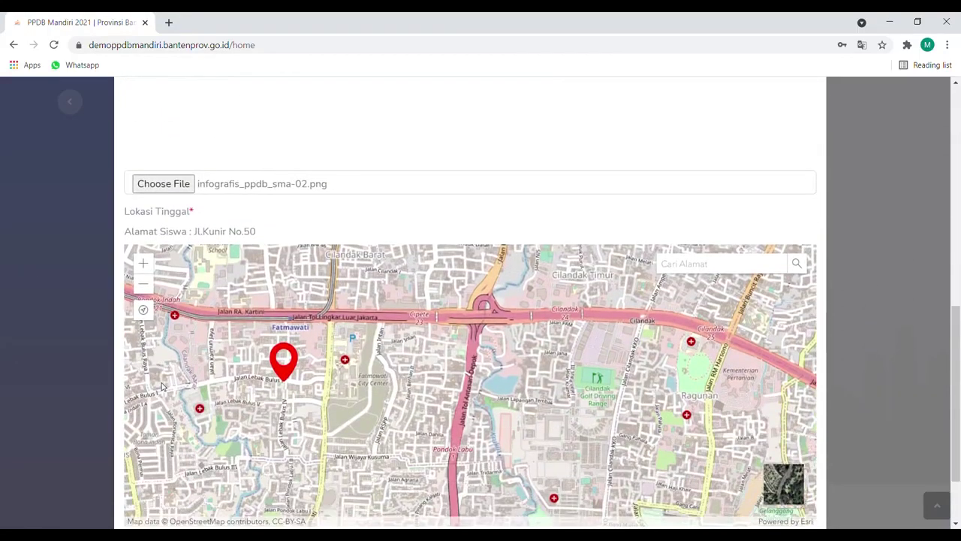
{"action": "scroll", "coordinate": [162, 386], "scroll_direction": "down", "scroll_amount": 1}
{"action": "mouse_move", "coordinate": [248, 403]}
{"action": "left_mouse_down"}
{"action": "mouse_move", "coordinate": [290, 388]}
{"action": "mouse_move", "coordinate": [333, 392]}
{"action": "left_mouse_up"}
{"action": "scroll", "coordinate": [854, 263], "scroll_direction": "down", "scroll_amount": 1}
{"action": "left_click", "coordinate": [801, 489]}
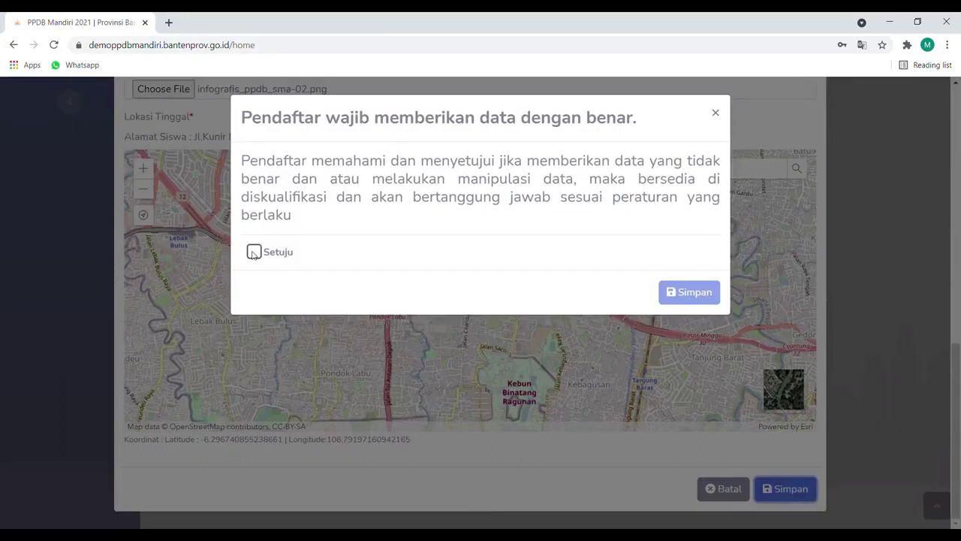
Agree to the declaration that the data is correct and confirm saving it.
{"action": "left_click", "coordinate": [254, 252]}
{"action": "left_click", "coordinate": [706, 293]}
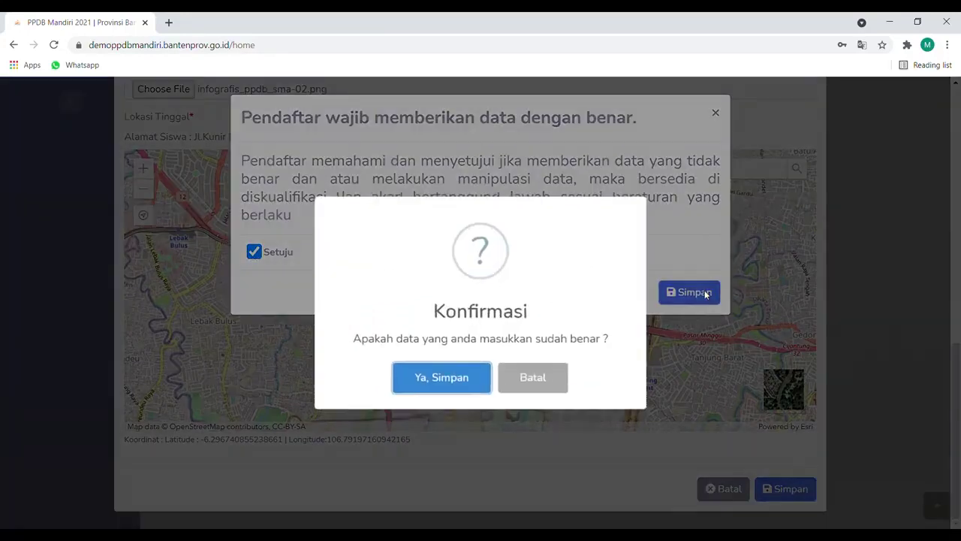
{"action": "left_click", "coordinate": [457, 383]}
{"action": "left_click", "coordinate": [480, 383]}
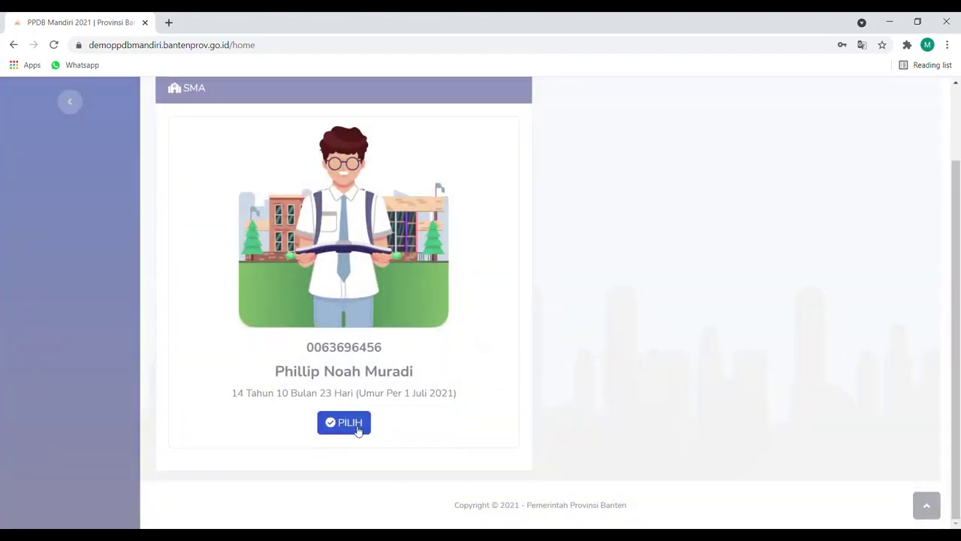
{"action": "scroll", "coordinate": [128, 323], "scroll_direction": "up", "scroll_amount": 2}
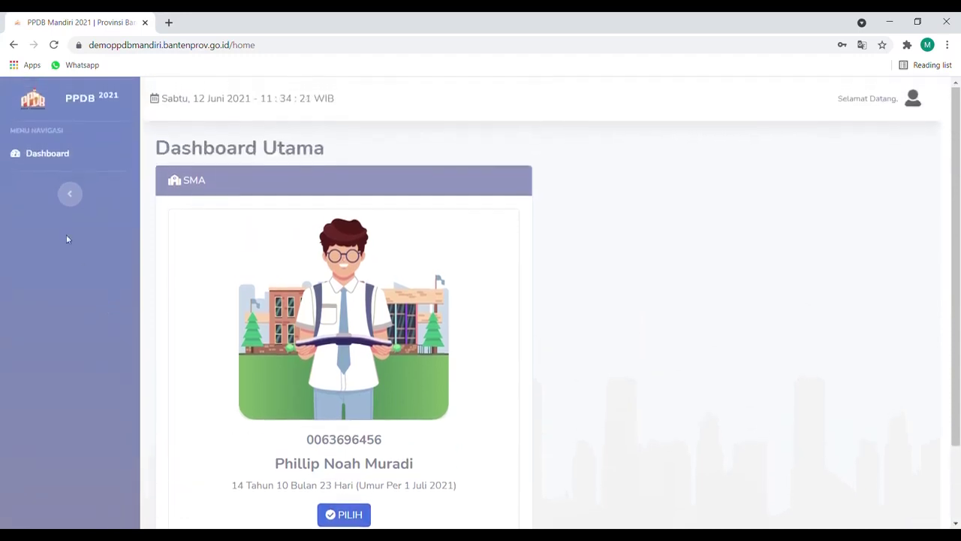
{"action": "left_click", "coordinate": [70, 196]}
{"action": "left_click", "coordinate": [39, 211]}
Select the student on the SMA card and review the Profil Siswa biodata and average grade.
{"action": "scroll", "coordinate": [360, 375], "scroll_direction": "down", "scroll_amount": 2}
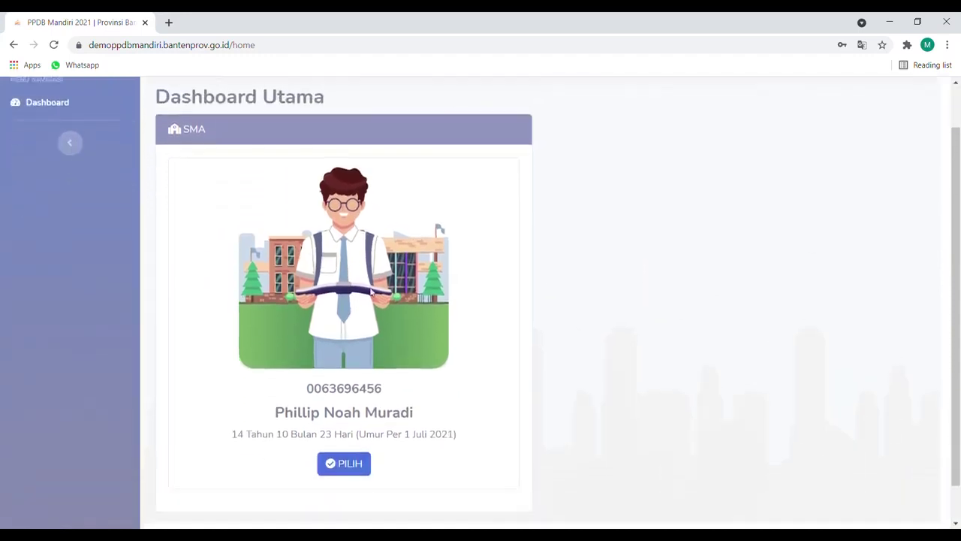
{"action": "left_click", "coordinate": [354, 422]}
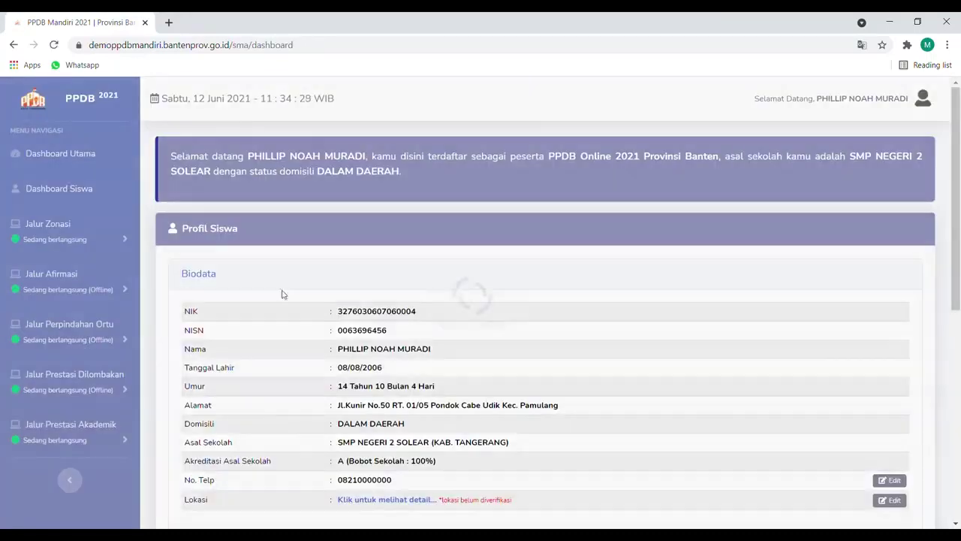
{"action": "scroll", "coordinate": [353, 229], "scroll_direction": "down", "scroll_amount": 3}
{"action": "scroll", "coordinate": [251, 328], "scroll_direction": "down", "scroll_amount": 1}
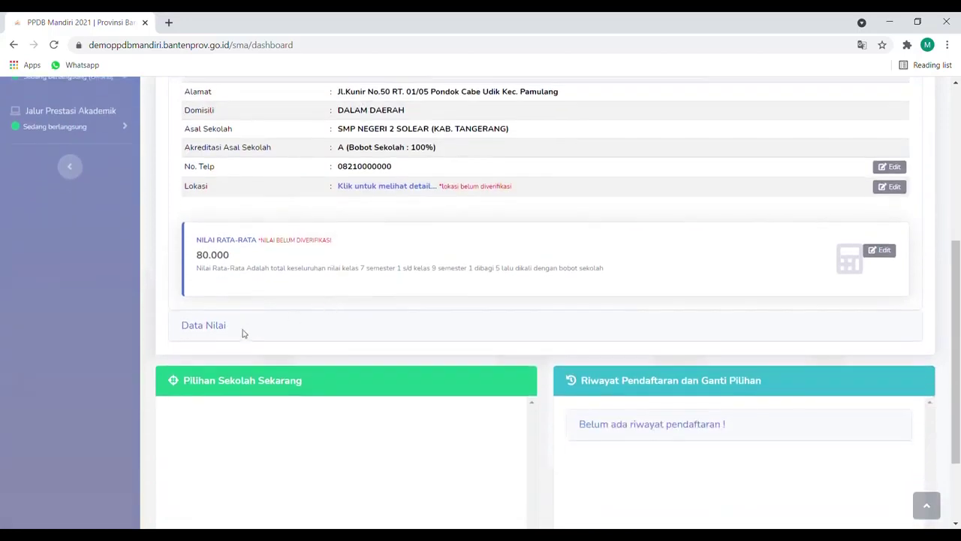
{"action": "scroll", "coordinate": [187, 285], "scroll_direction": "up", "scroll_amount": 4}
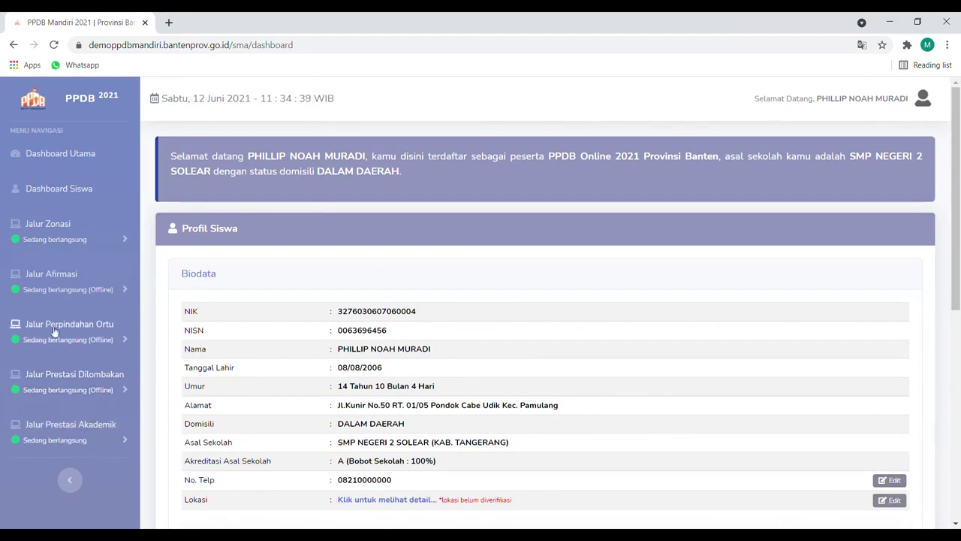
Open the Pilih Sekolah registration form for the Jalur Zonasi.
{"action": "left_click", "coordinate": [47, 241]}
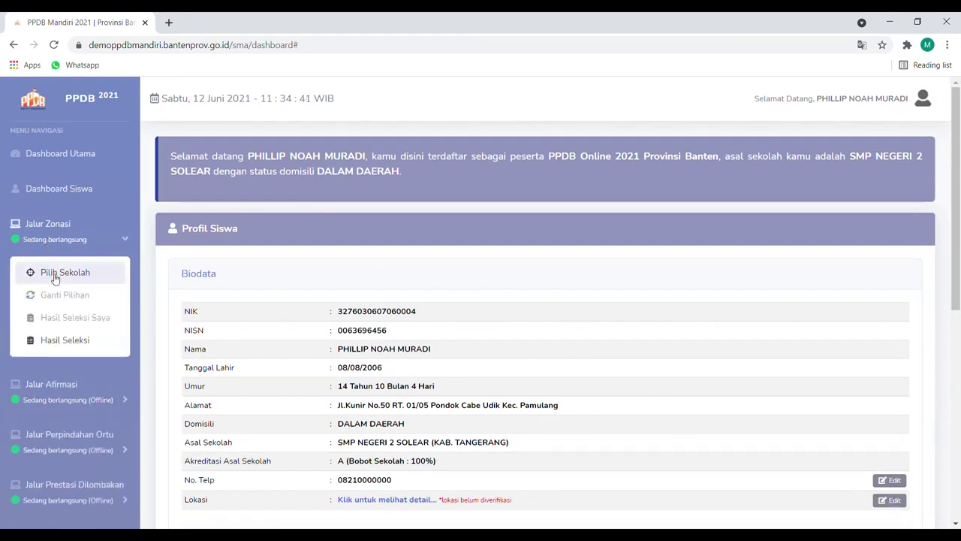
{"action": "left_click", "coordinate": [54, 274]}
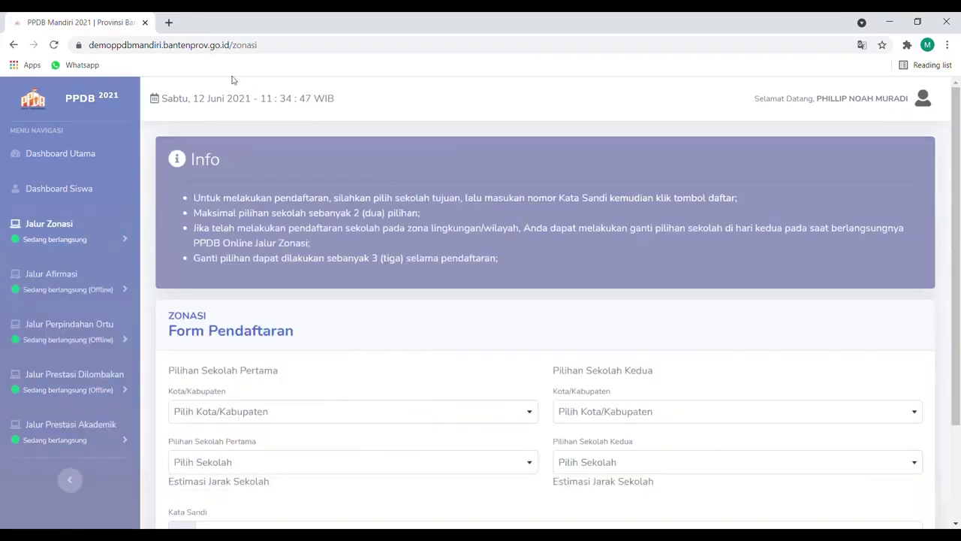
{"action": "scroll", "coordinate": [322, 296], "scroll_direction": "down", "scroll_amount": 3}
Set the first school choice to SMAN 2 TANGERANG in KOTA TANGERANG.
{"action": "left_click", "coordinate": [297, 286]}
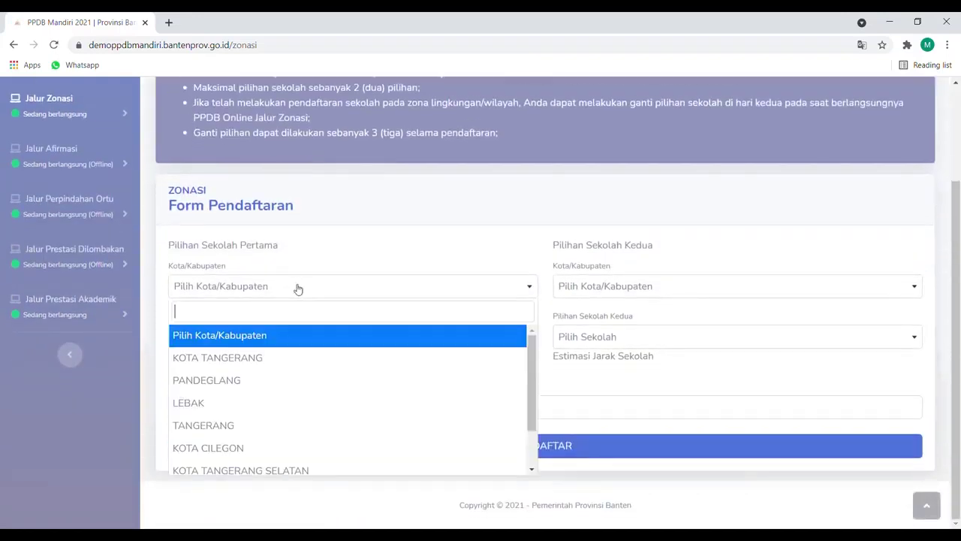
{"action": "left_click", "coordinate": [284, 357]}
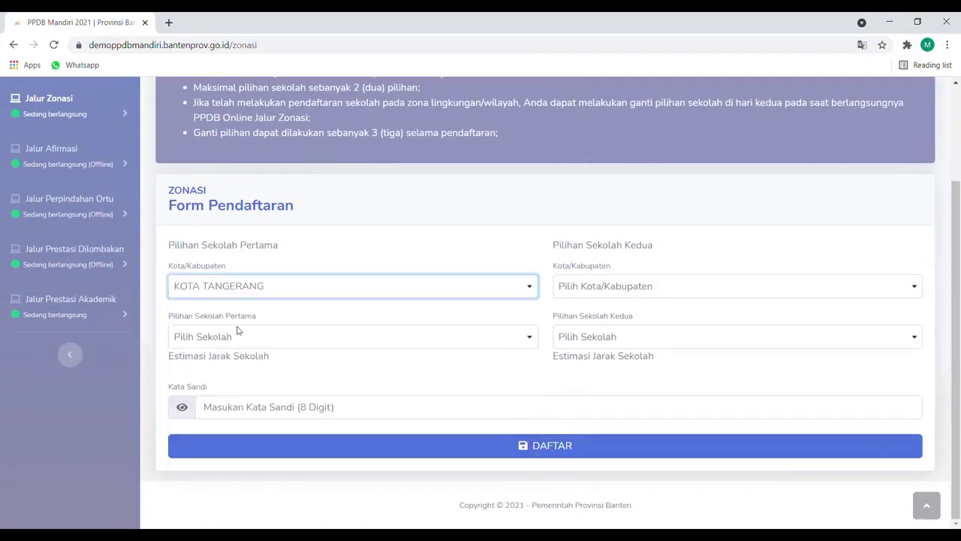
{"action": "left_click", "coordinate": [240, 339]}
{"action": "type", "text": "sman 1m"}
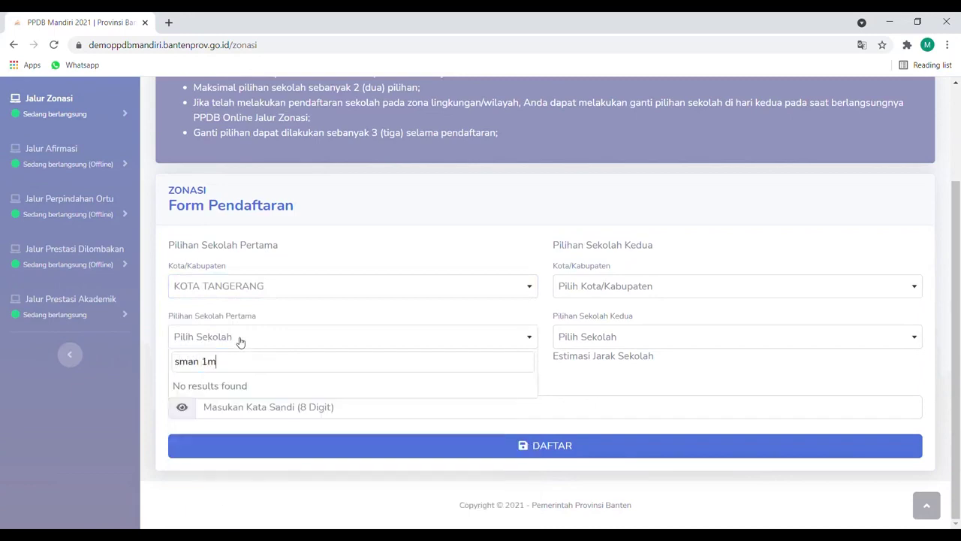
{"action": "key", "text": "BackSpace"}
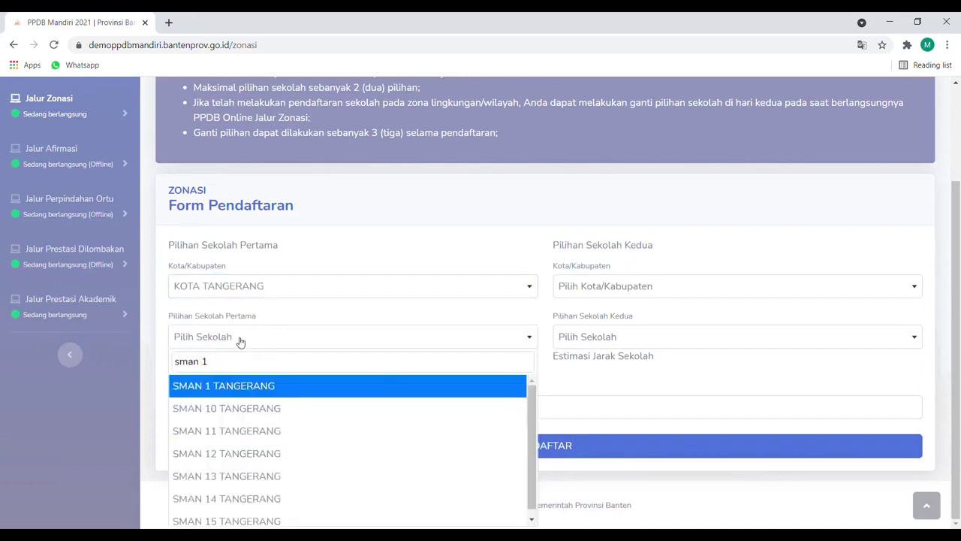
{"action": "key", "text": "BackSpace"}
{"action": "key", "text": "BackSpace"}
{"action": "type", "text": "2 tan"}
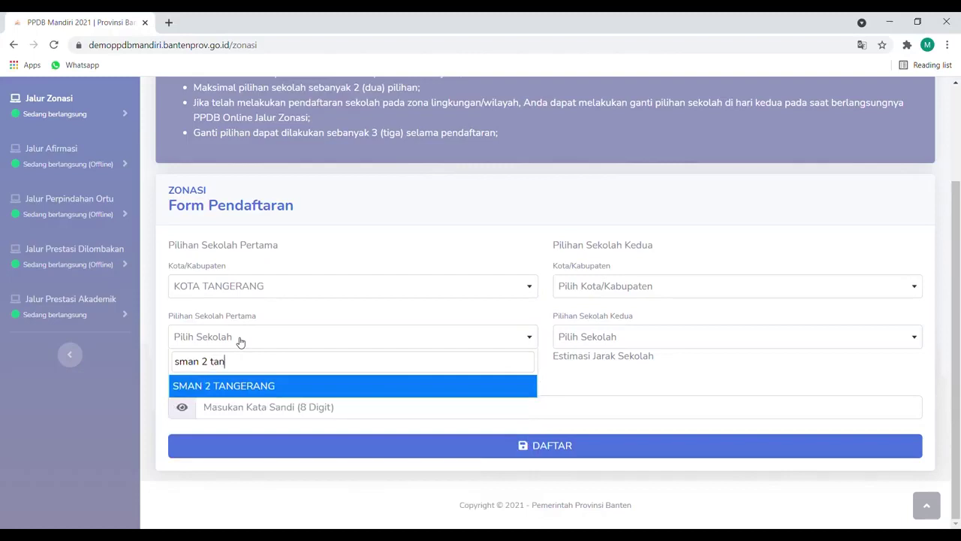
{"action": "key", "text": "Return"}
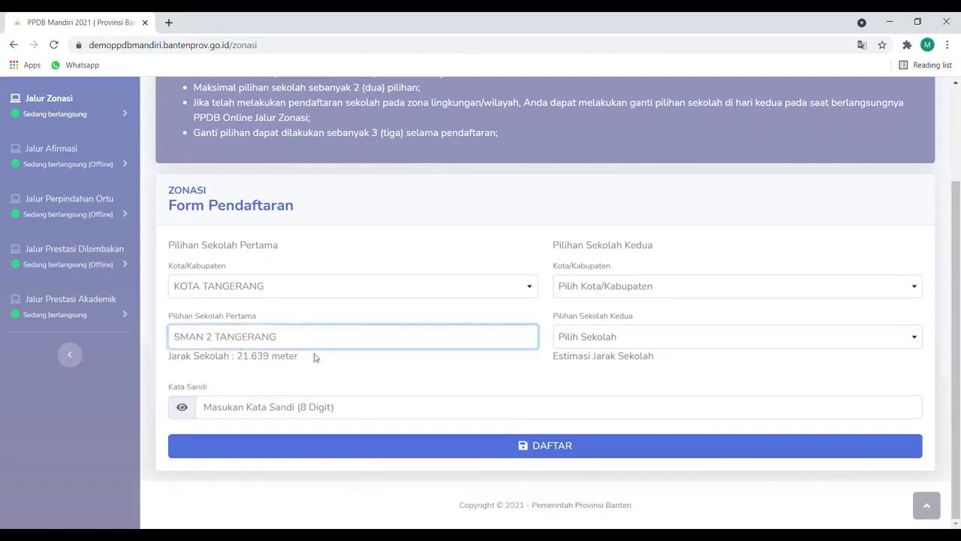
{"action": "left_click", "coordinate": [305, 335]}
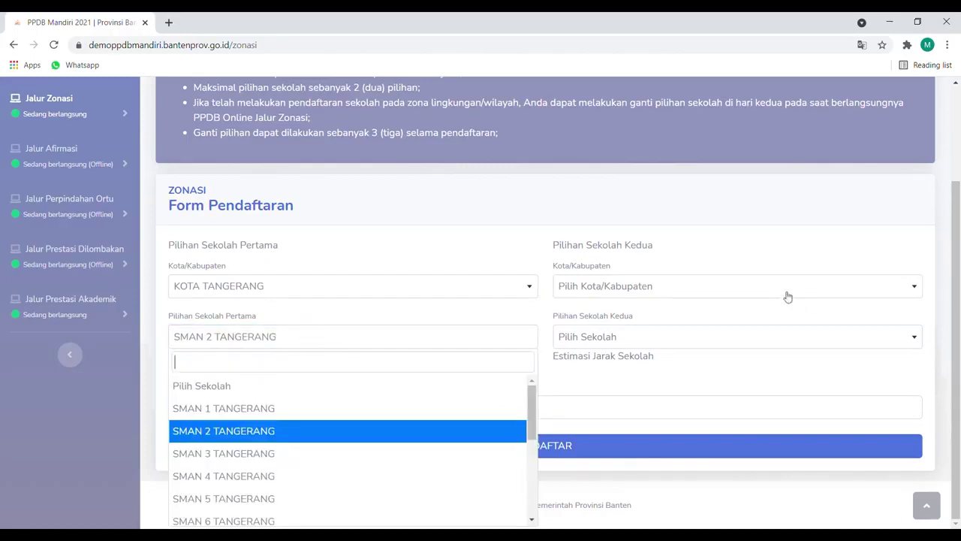
Set the second school choice to SMAN 6 TANGERANG in KOTA TANGERANG.
{"action": "left_click", "coordinate": [762, 288]}
{"action": "key", "text": "Return"}
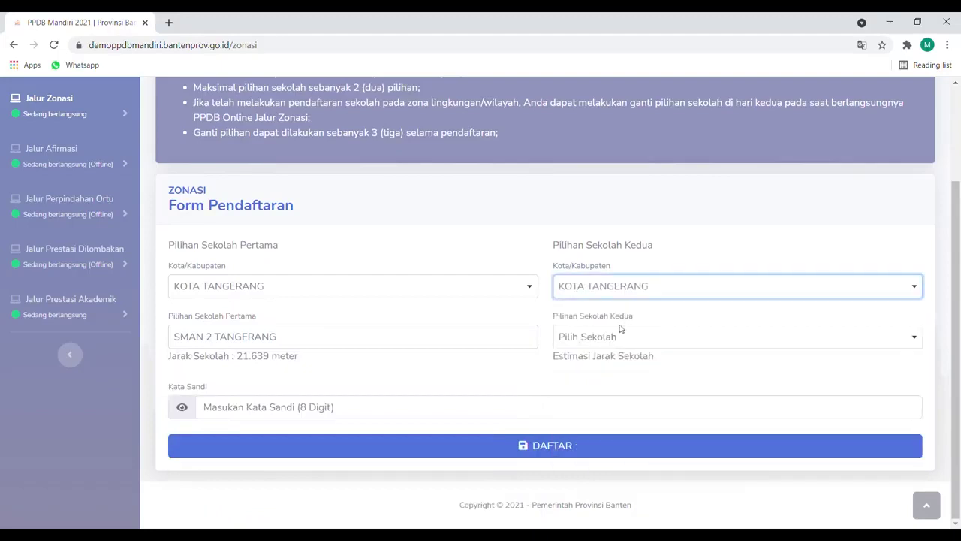
{"action": "left_click", "coordinate": [618, 338]}
{"action": "type", "text": "sman "}
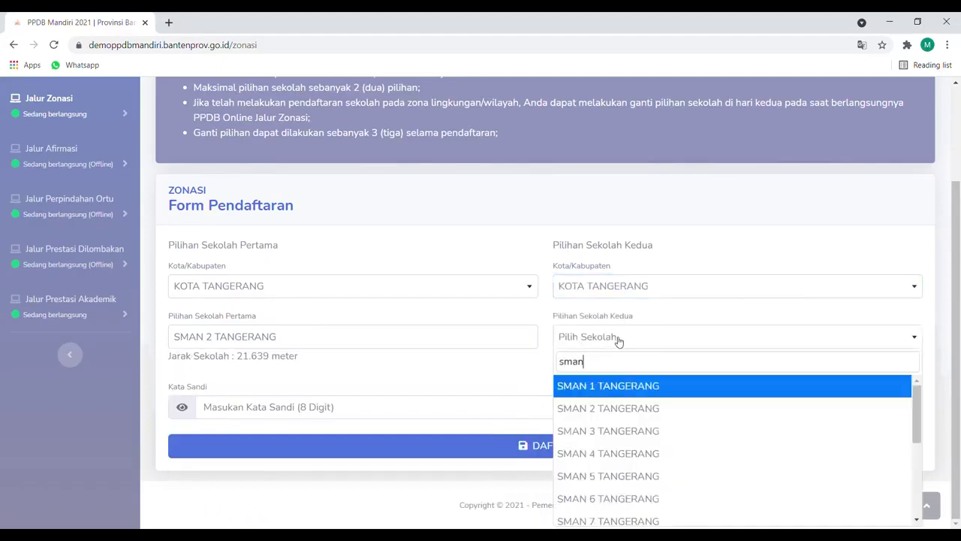
{"action": "type", "text": "6 ta"}
{"action": "key", "text": "Return"}
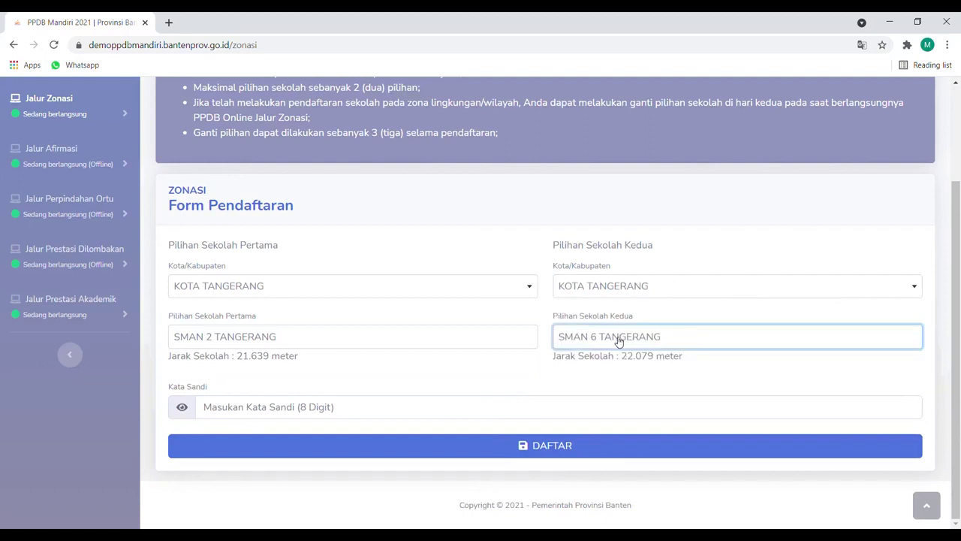
{"action": "left_click", "coordinate": [619, 342]}
{"action": "type", "text": "sm"}
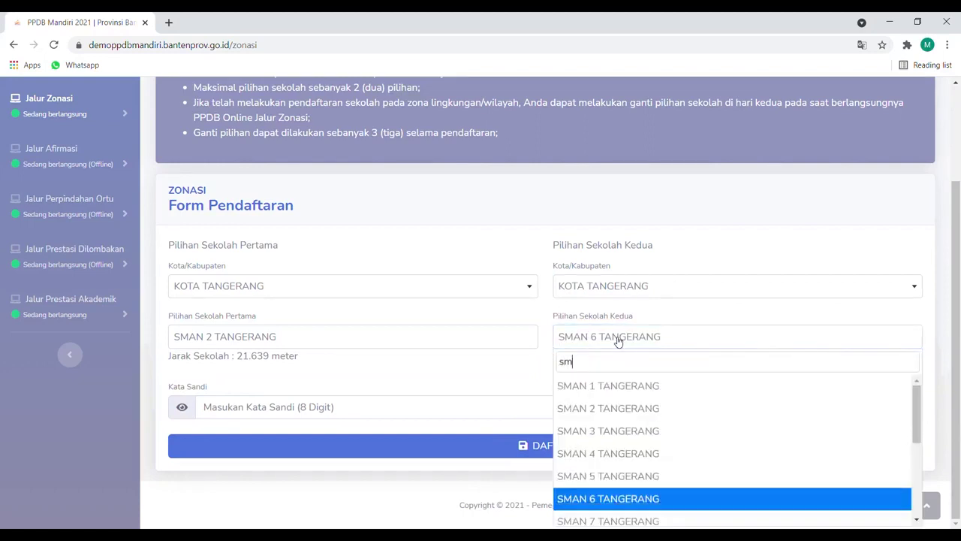
{"action": "type", "text": "an 1"}
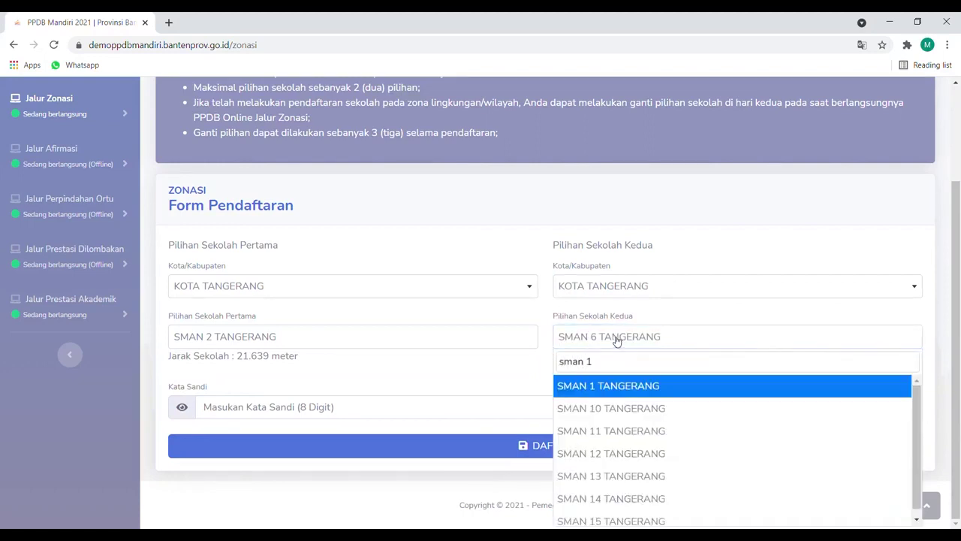
Change the first school choice to SMAN 1 KOTA TANGERANG SELATAN in KOTA TANGERANG SELATAN.
{"action": "left_click", "coordinate": [335, 300]}
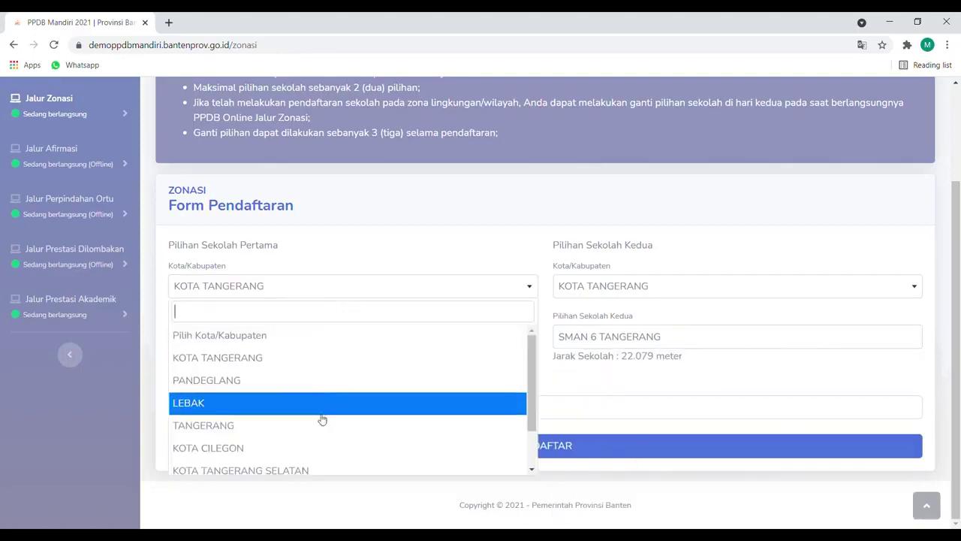
{"action": "left_click", "coordinate": [329, 470]}
{"action": "left_click", "coordinate": [215, 337]}
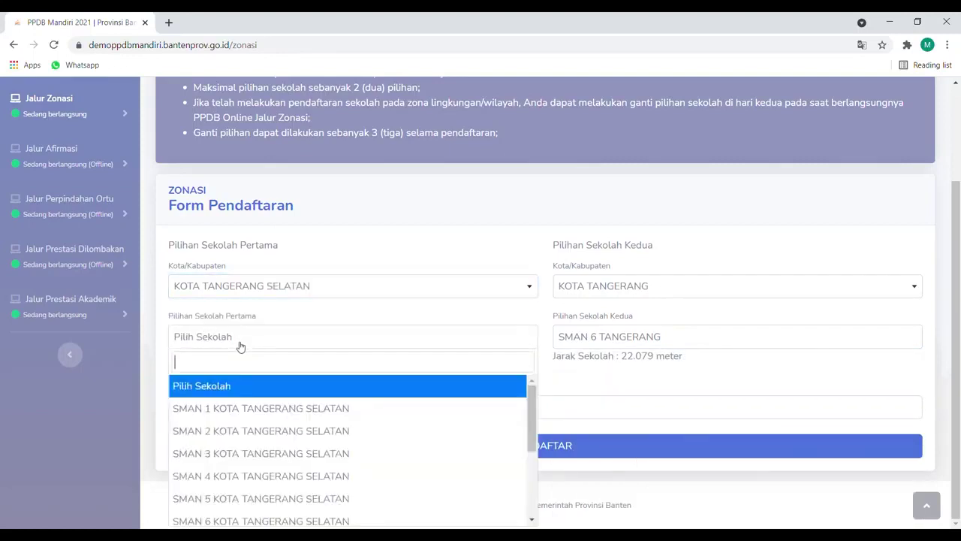
{"action": "left_click", "coordinate": [272, 409]}
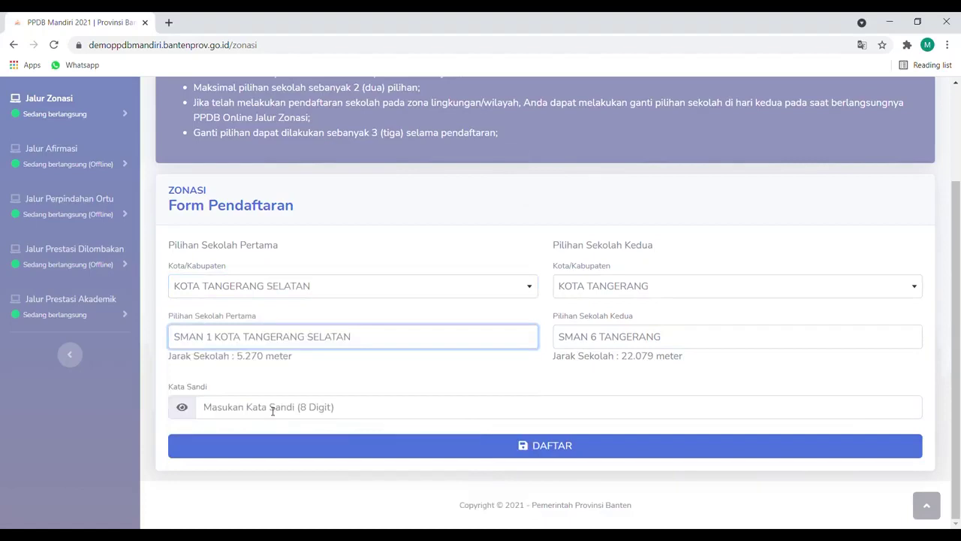
Change the second school choice to SMAN 4 KOTA TANGERANG SELATAN in KOTA TANGERANG SELATAN.
{"action": "left_click", "coordinate": [679, 285]}
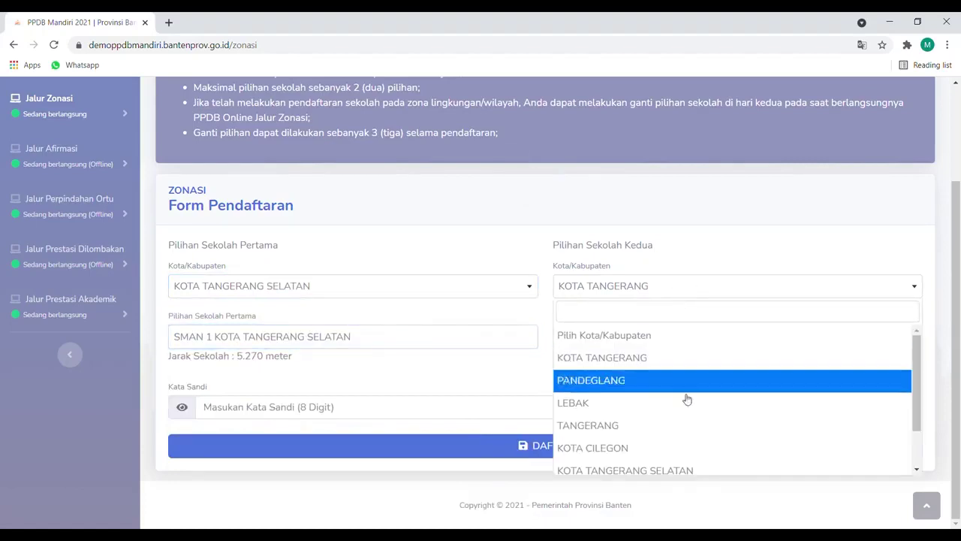
{"action": "left_click", "coordinate": [692, 470]}
{"action": "left_click", "coordinate": [604, 344]}
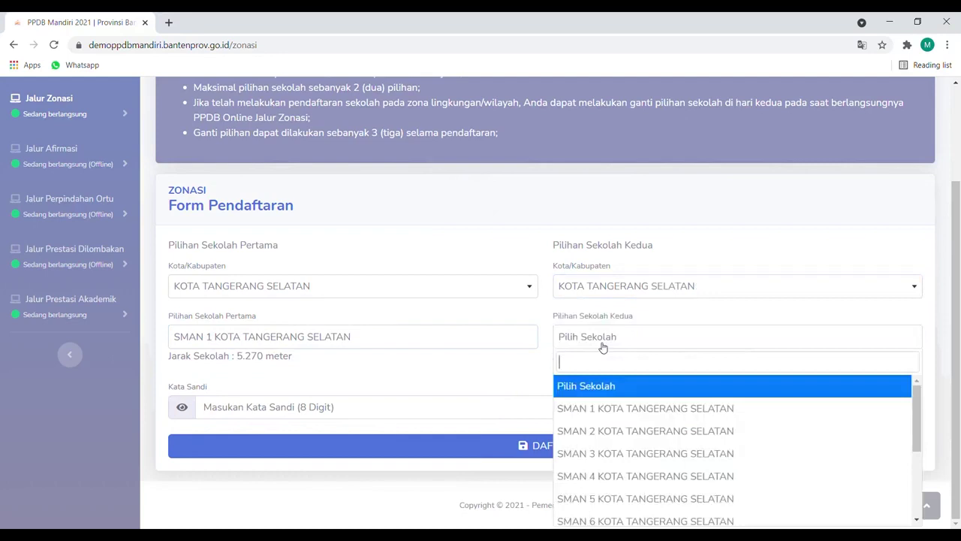
{"action": "scroll", "coordinate": [676, 500], "scroll_direction": "down", "scroll_amount": 2}
{"action": "left_click", "coordinate": [651, 414]}
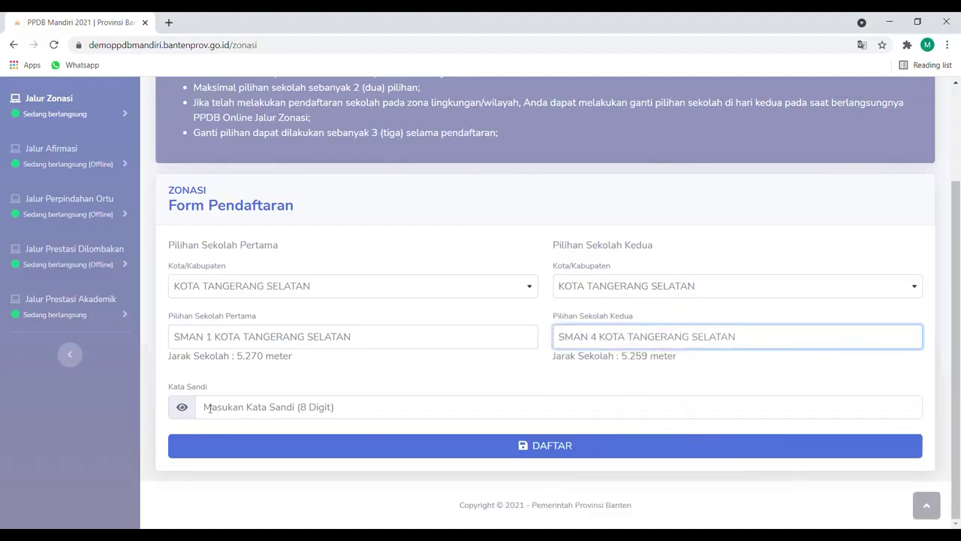
Enter the eight-digit account password, submit the Zonasi registration and confirm both school choices.
{"action": "left_click", "coordinate": [271, 409]}
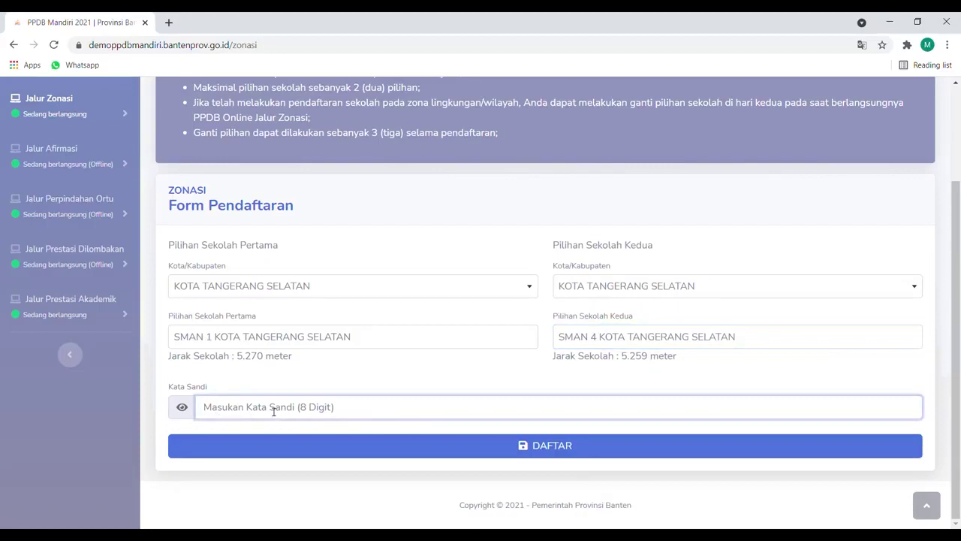
{"action": "type", "text": "1"}
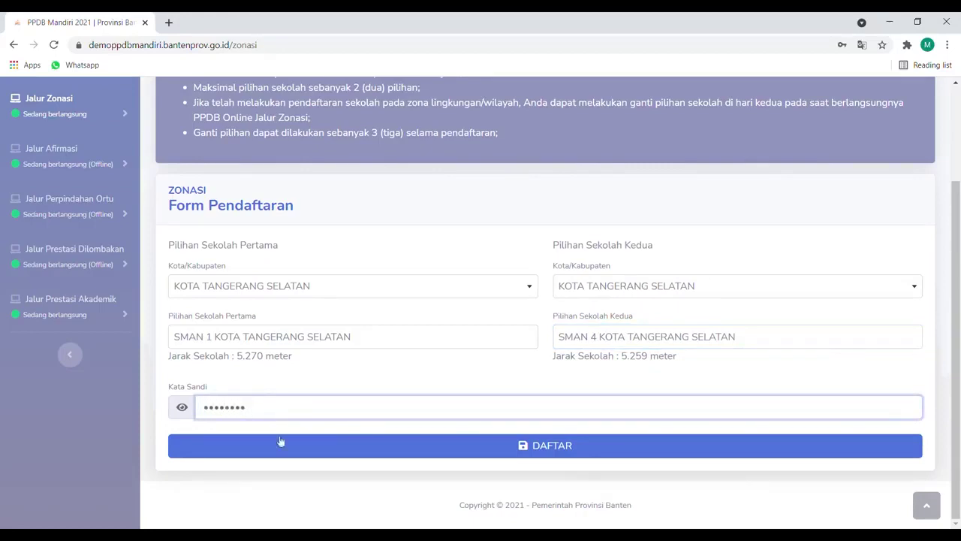
{"action": "left_click", "coordinate": [413, 455]}
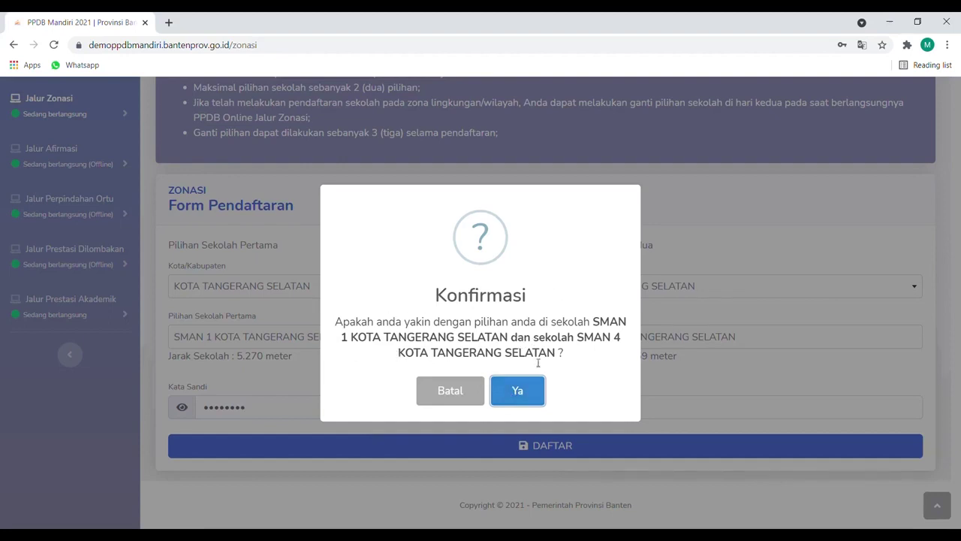
{"action": "left_click", "coordinate": [513, 392]}
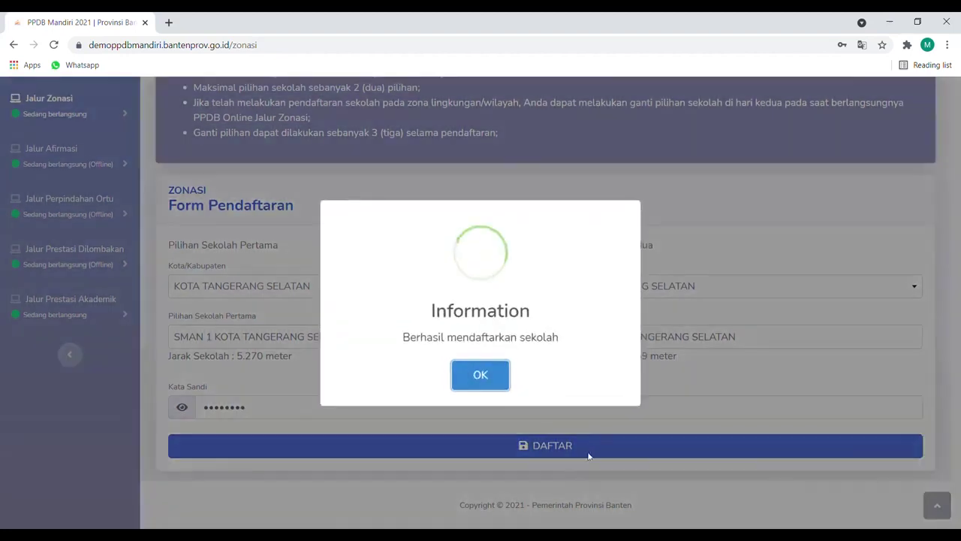
{"action": "left_click", "coordinate": [486, 386]}
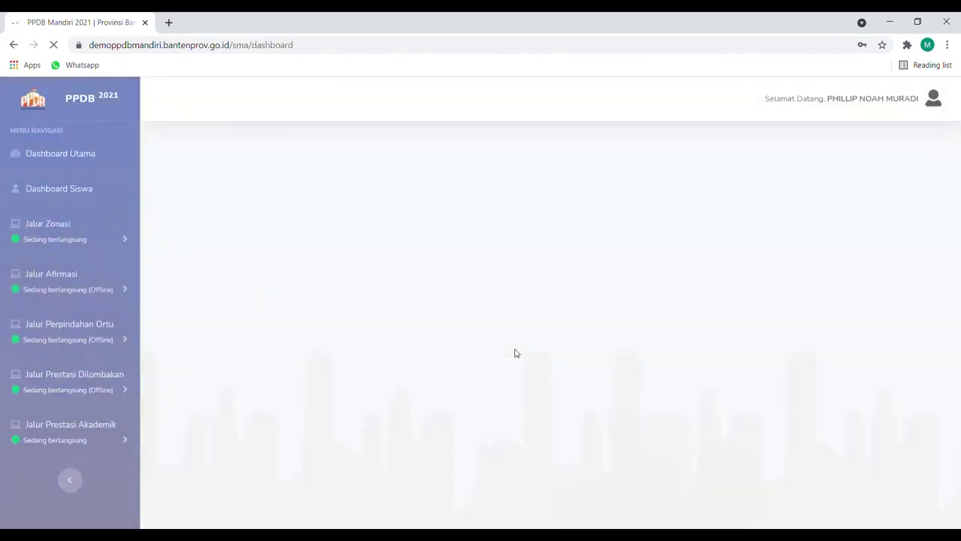
Review the student dashboard's biodata, current school choices, selection result and registration history.
{"action": "scroll", "coordinate": [274, 242], "scroll_direction": "down", "scroll_amount": 3}
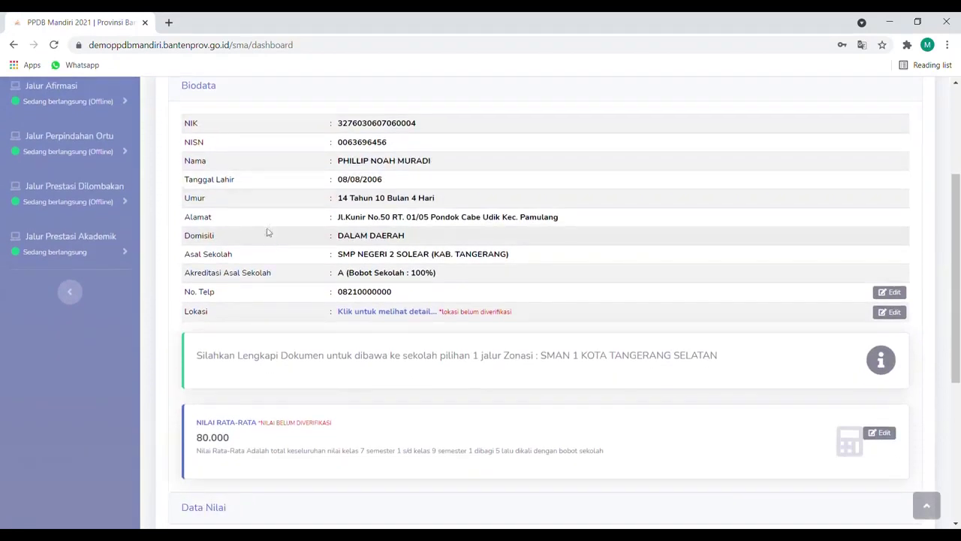
{"action": "scroll", "coordinate": [368, 377], "scroll_direction": "down", "scroll_amount": 3}
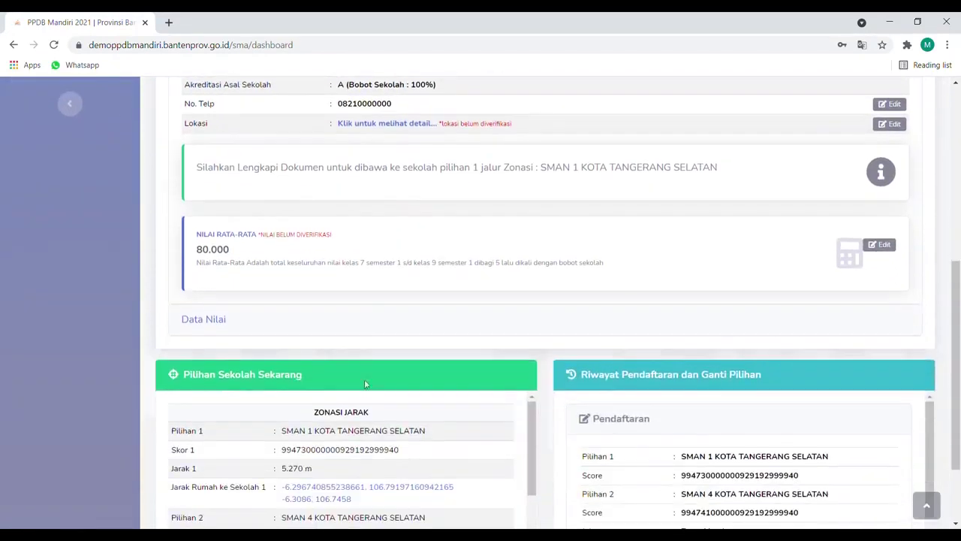
{"action": "scroll", "coordinate": [322, 376], "scroll_direction": "down", "scroll_amount": 3}
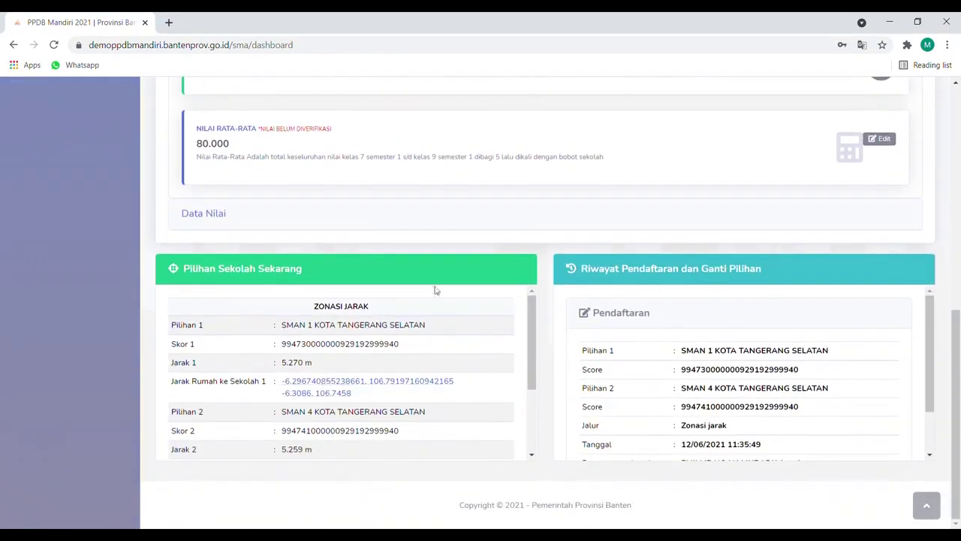
{"action": "scroll", "coordinate": [728, 359], "scroll_direction": "down", "scroll_amount": 1}
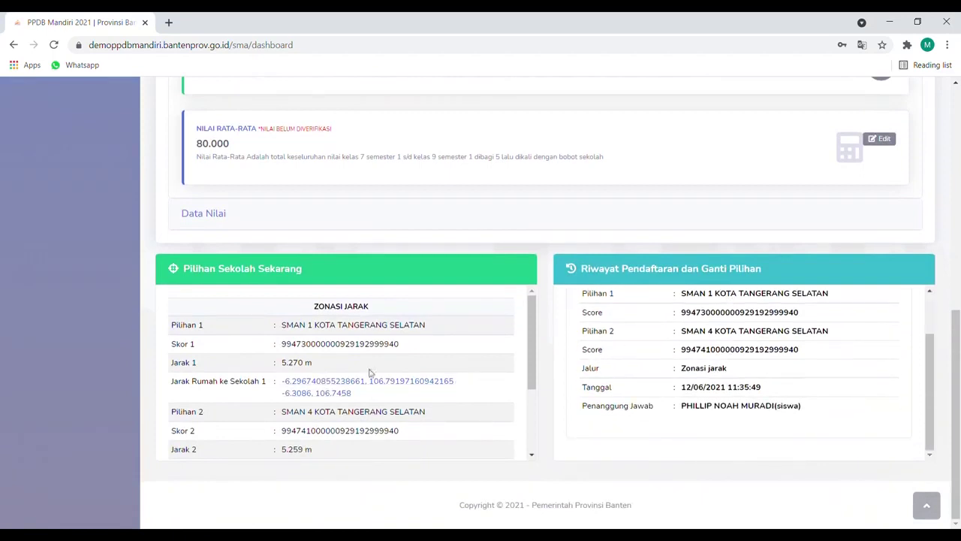
{"action": "scroll", "coordinate": [369, 392], "scroll_direction": "down", "scroll_amount": 1}
{"action": "scroll", "coordinate": [357, 423], "scroll_direction": "down", "scroll_amount": 1}
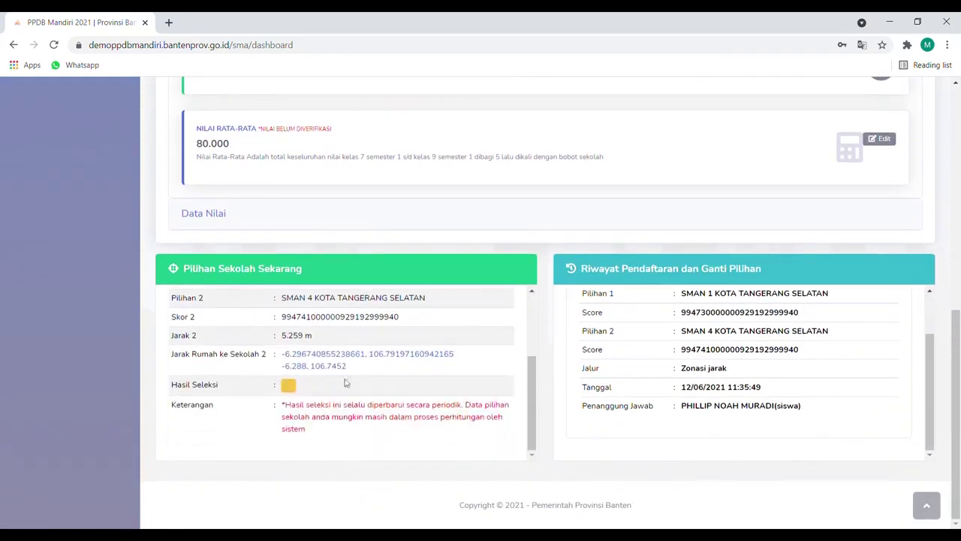
Examine the verified student's location and average-grade status, current school choices and registration history on the dashboard.
{"action": "scroll", "coordinate": [414, 227], "scroll_direction": "up", "scroll_amount": 3}
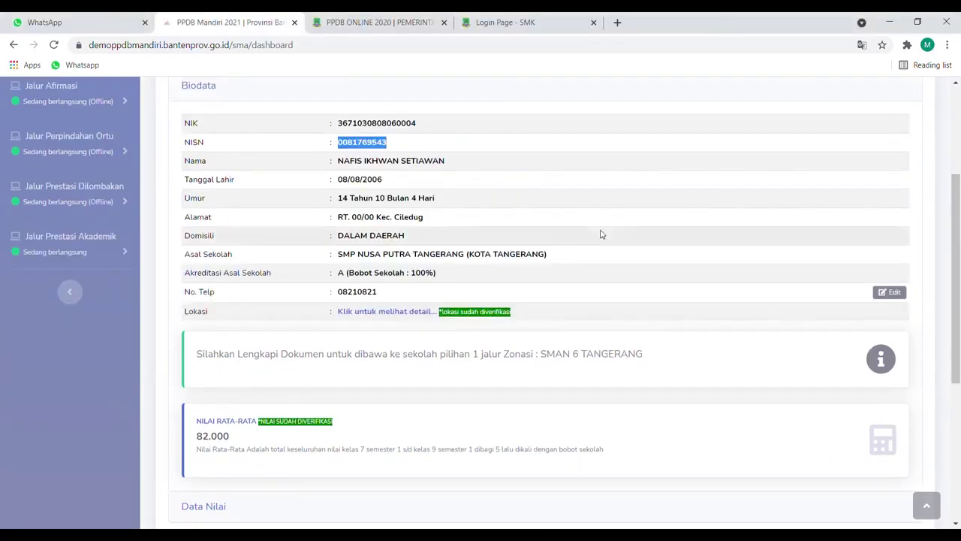
{"action": "left_click", "coordinate": [470, 327]}
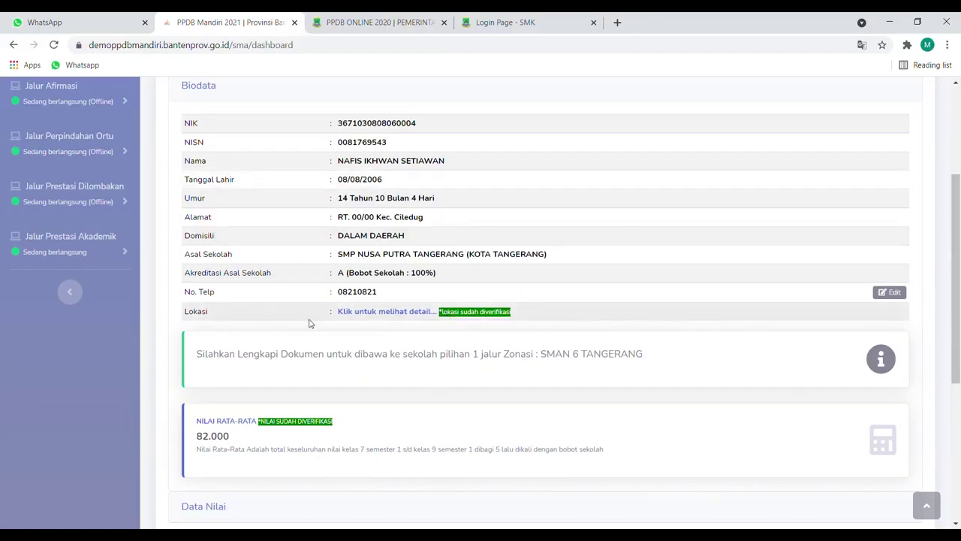
{"action": "scroll", "coordinate": [496, 353], "scroll_direction": "down", "scroll_amount": 4}
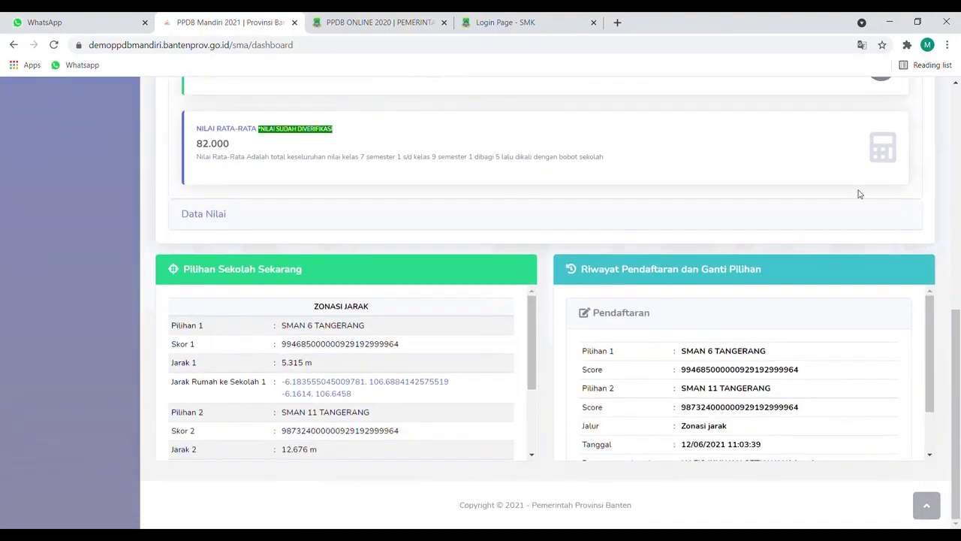